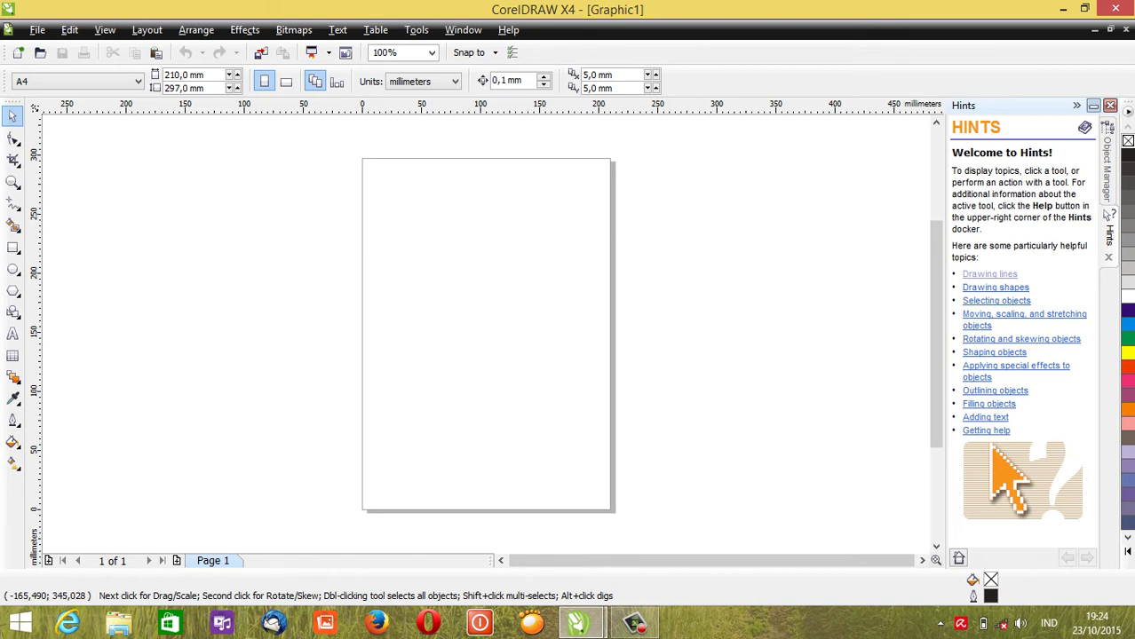
{"action": "left_click", "coordinate": [75, 80]}
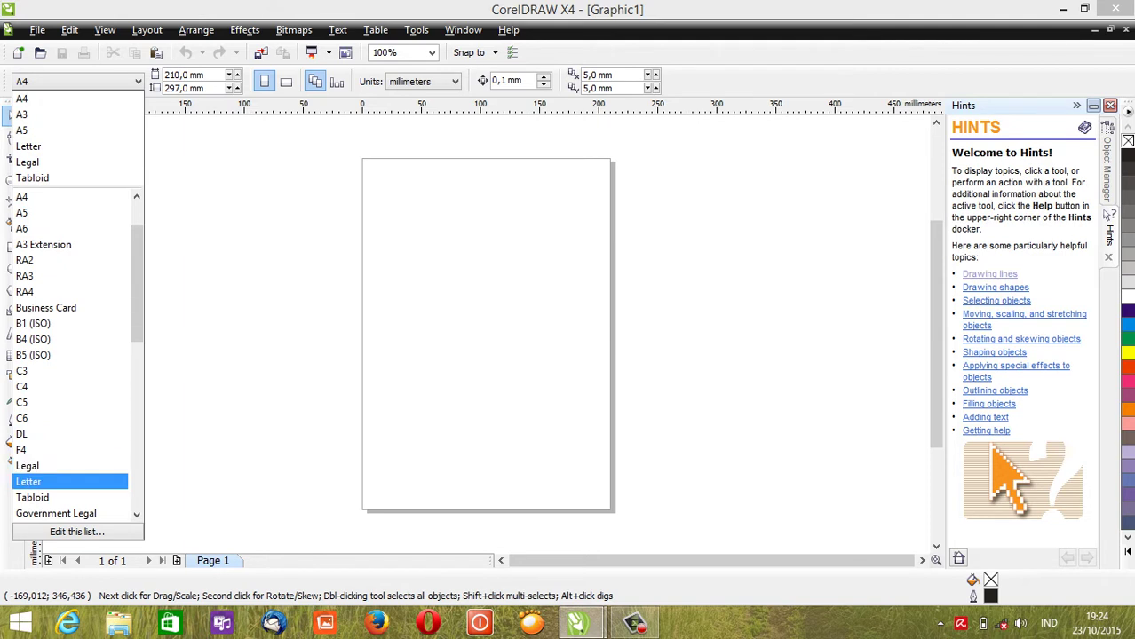
{"action": "key", "text": "Escape"}
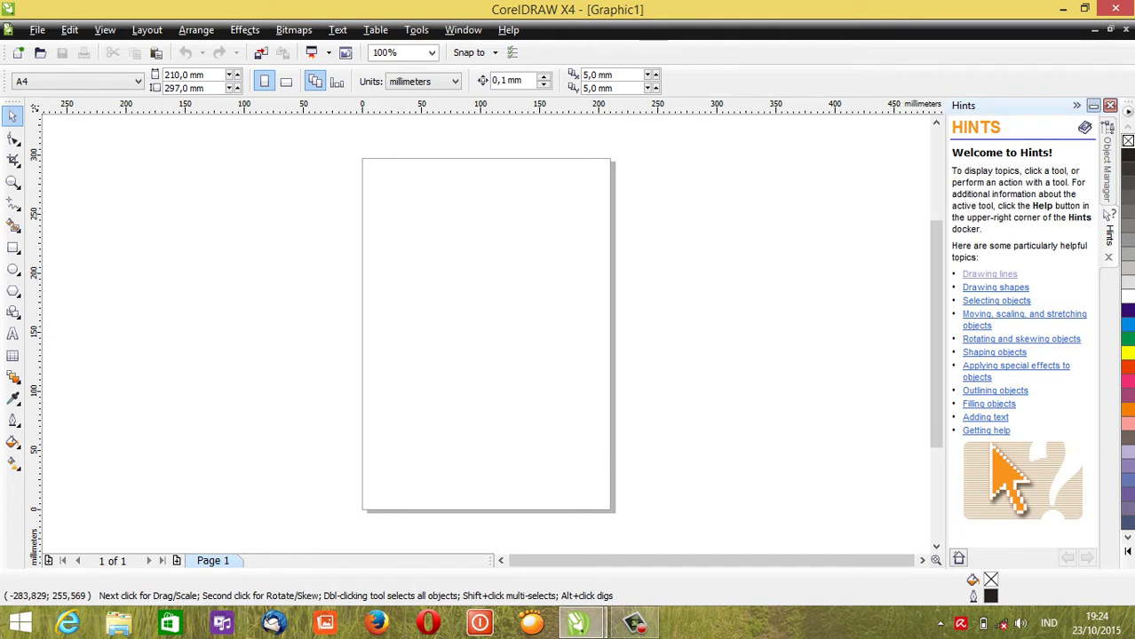
Draw a closed four-sided shape about 230 mm wide and 120 mm high with the Bezier tool, overlapping the page's left edge.
{"action": "left_click", "coordinate": [13, 205]}
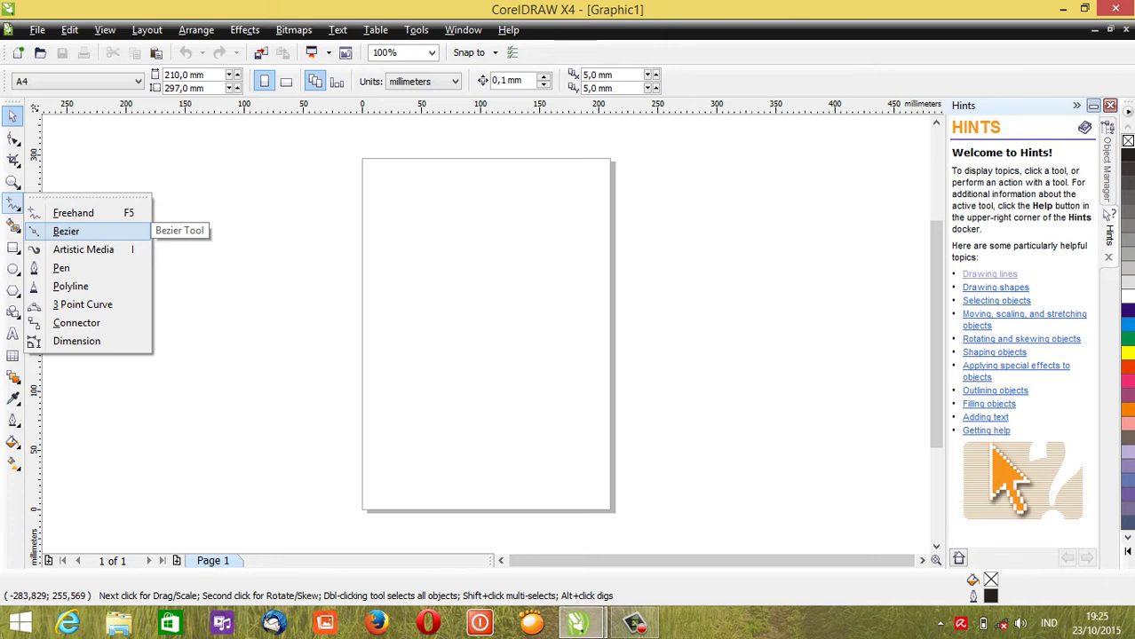
{"action": "left_click", "coordinate": [65, 231]}
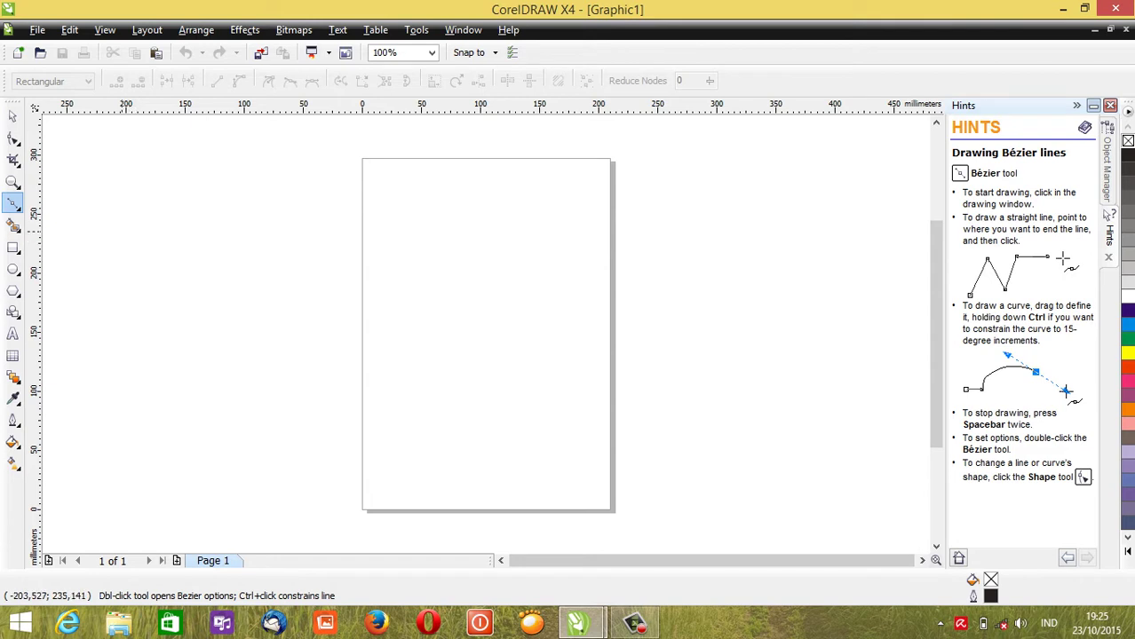
{"action": "left_click", "coordinate": [121, 231]}
{"action": "left_click", "coordinate": [392, 232]}
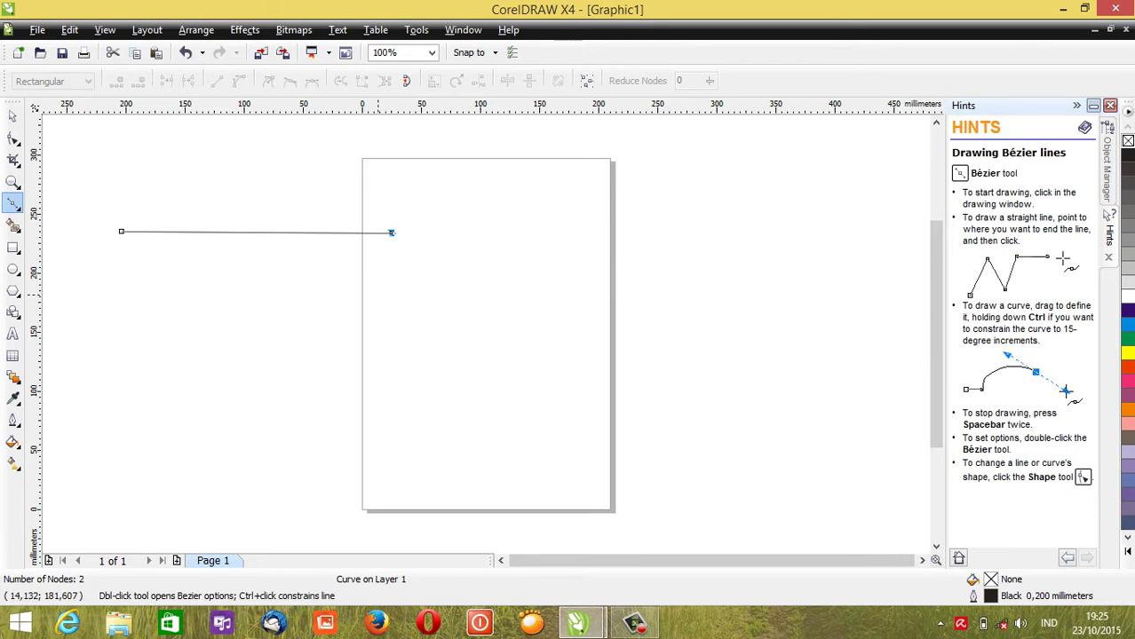
{"action": "left_click", "coordinate": [394, 374]}
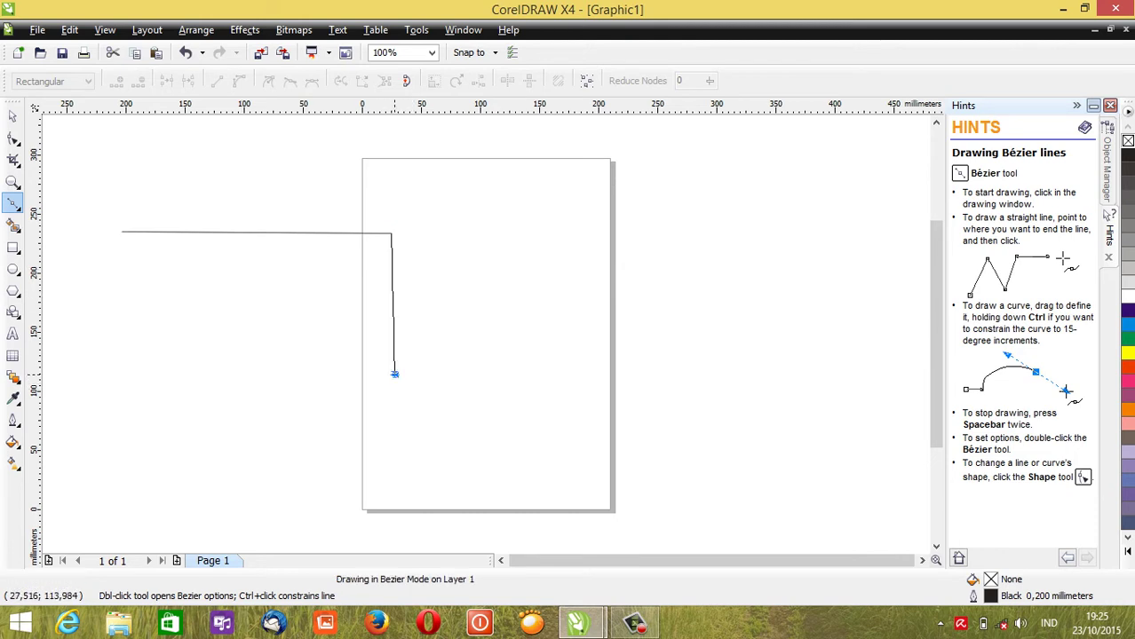
{"action": "left_click", "coordinate": [133, 369]}
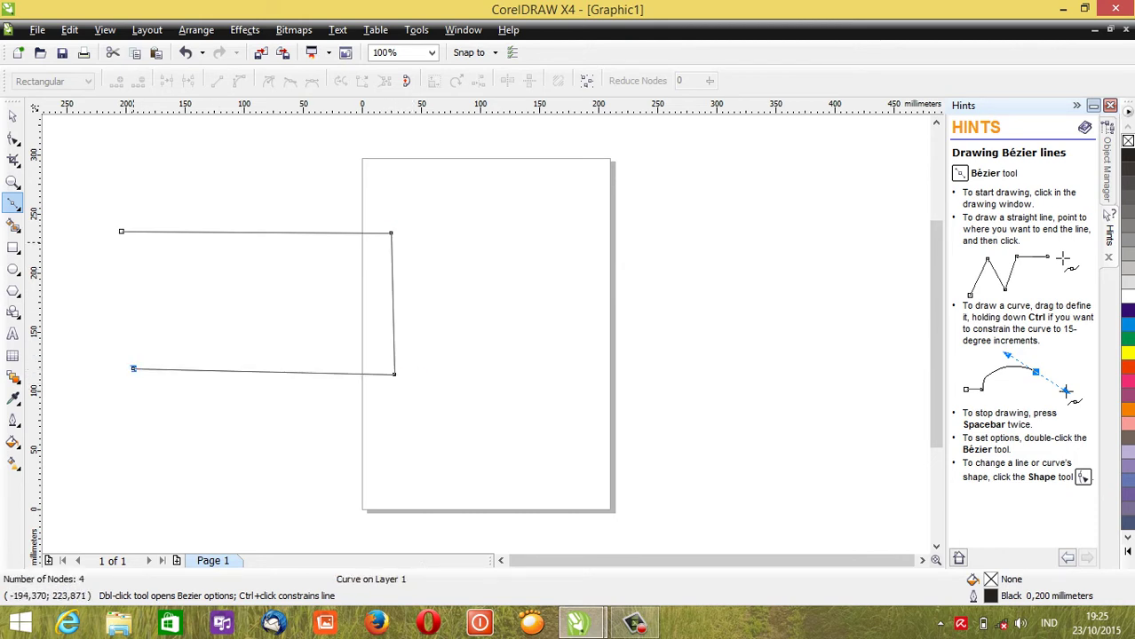
{"action": "left_click", "coordinate": [122, 232]}
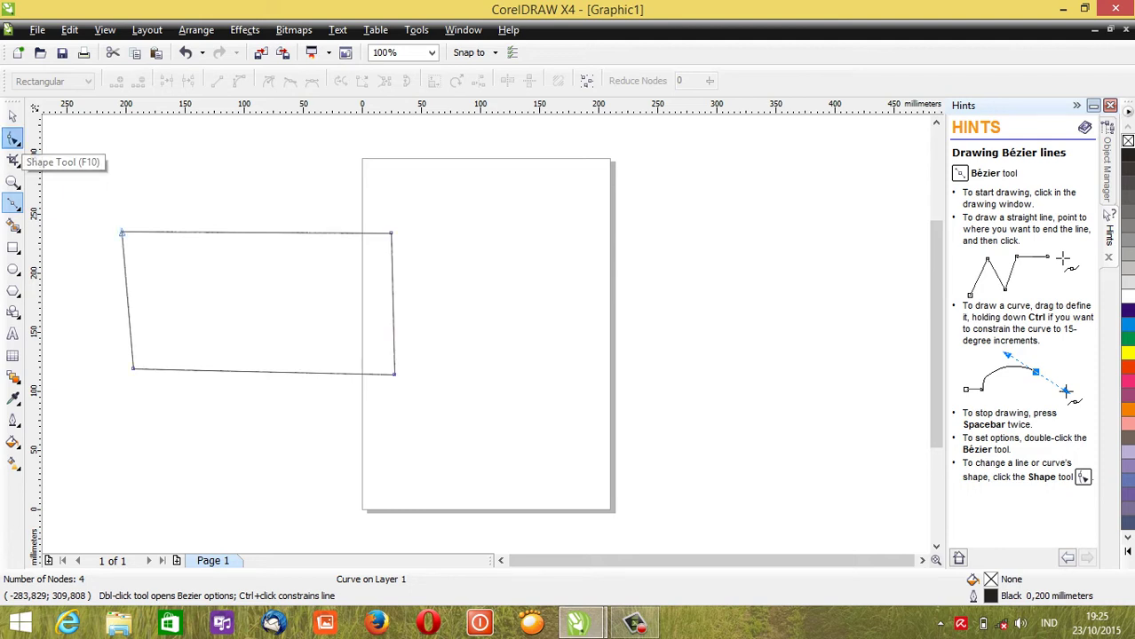
Enlarge the quadrilateral with the Shape tool by moving all four corner nodes, placing the upper-left near (-218, 271) and lower-left near (-215, 113).
{"action": "left_click", "coordinate": [14, 140]}
{"action": "left_click", "coordinate": [132, 368]}
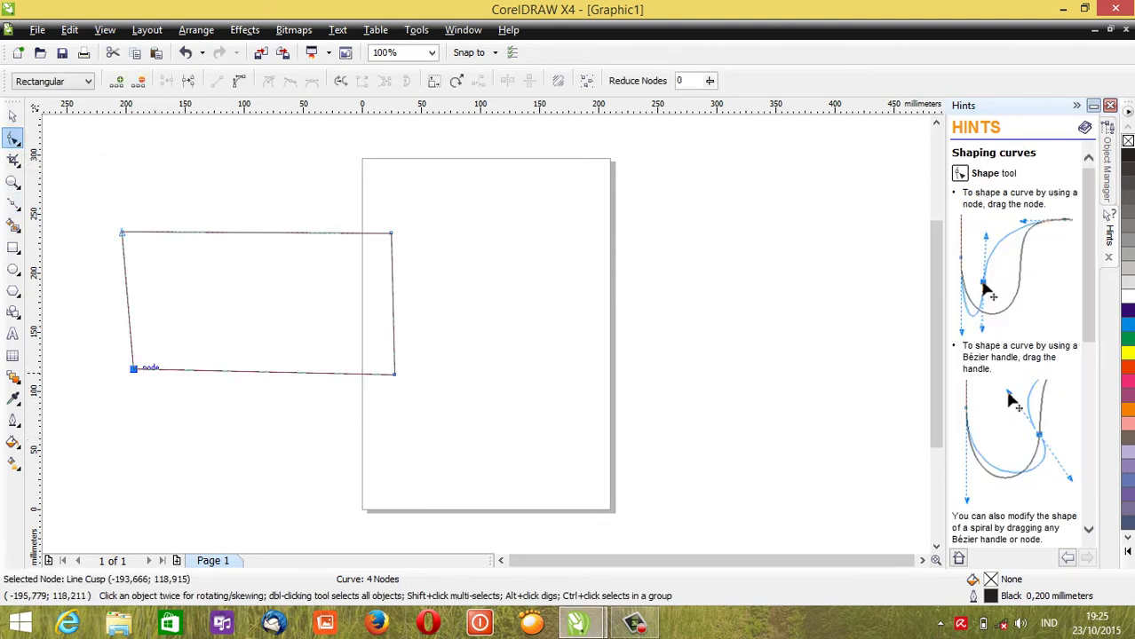
{"action": "left_click_drag", "start_coordinate": [133, 368], "coordinate": [75, 399]}
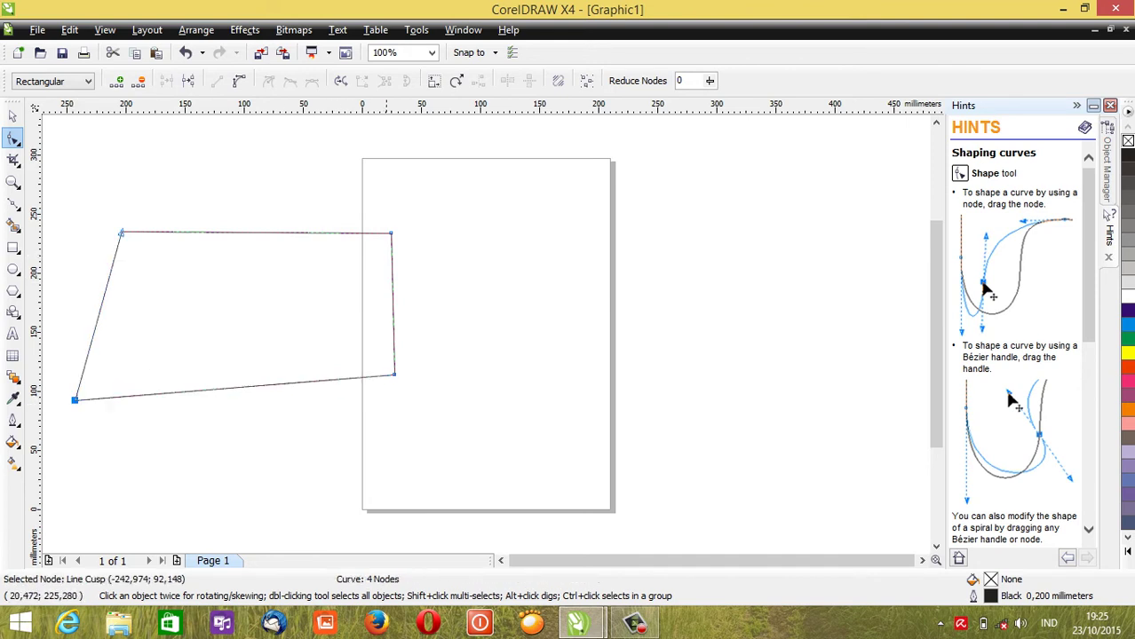
{"action": "left_click_drag", "start_coordinate": [391, 233], "coordinate": [384, 179]}
{"action": "mouse_move", "coordinate": [394, 373]}
{"action": "left_mouse_down"}
{"action": "mouse_move", "coordinate": [310, 322]}
{"action": "mouse_move", "coordinate": [374, 381]}
{"action": "left_mouse_up"}
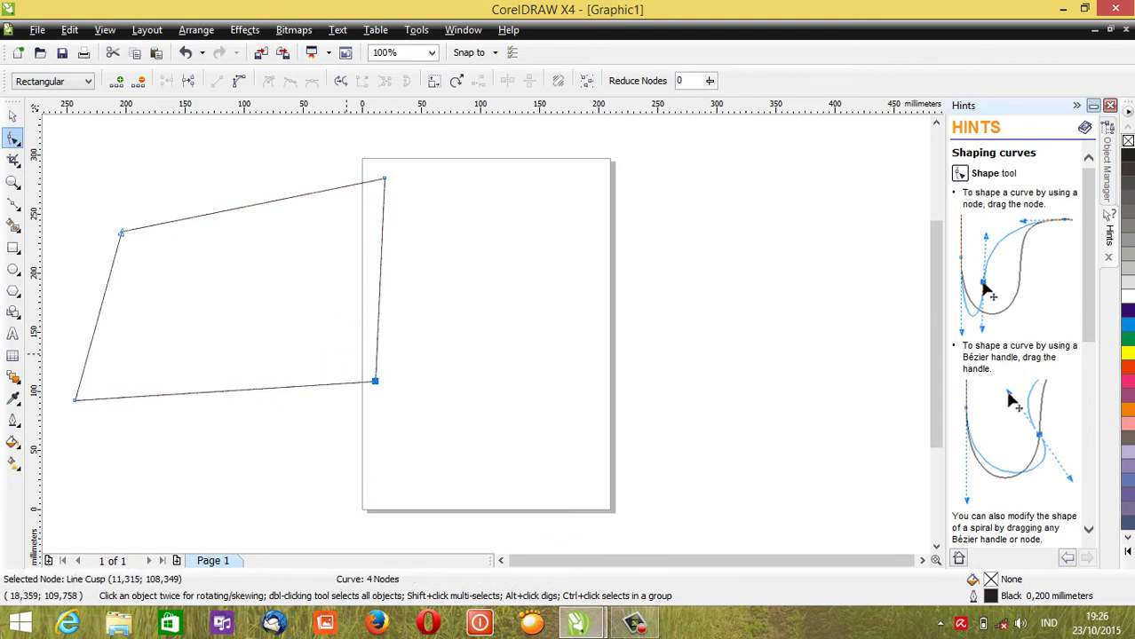
{"action": "left_click_drag", "start_coordinate": [122, 232], "coordinate": [104, 190]}
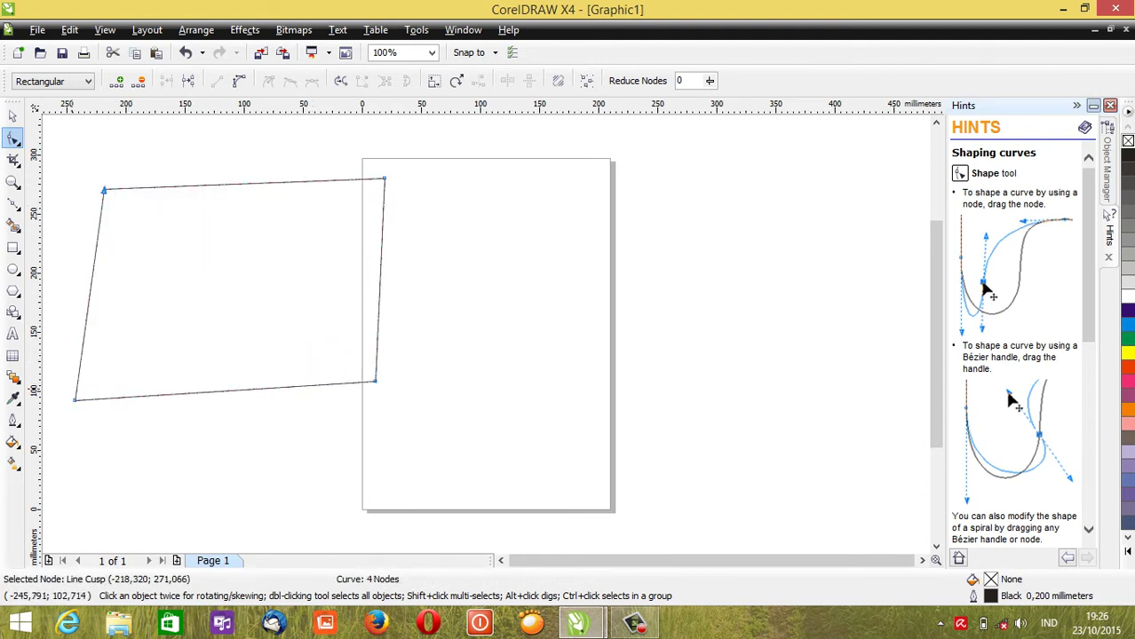
{"action": "left_click_drag", "start_coordinate": [75, 400], "coordinate": [107, 375]}
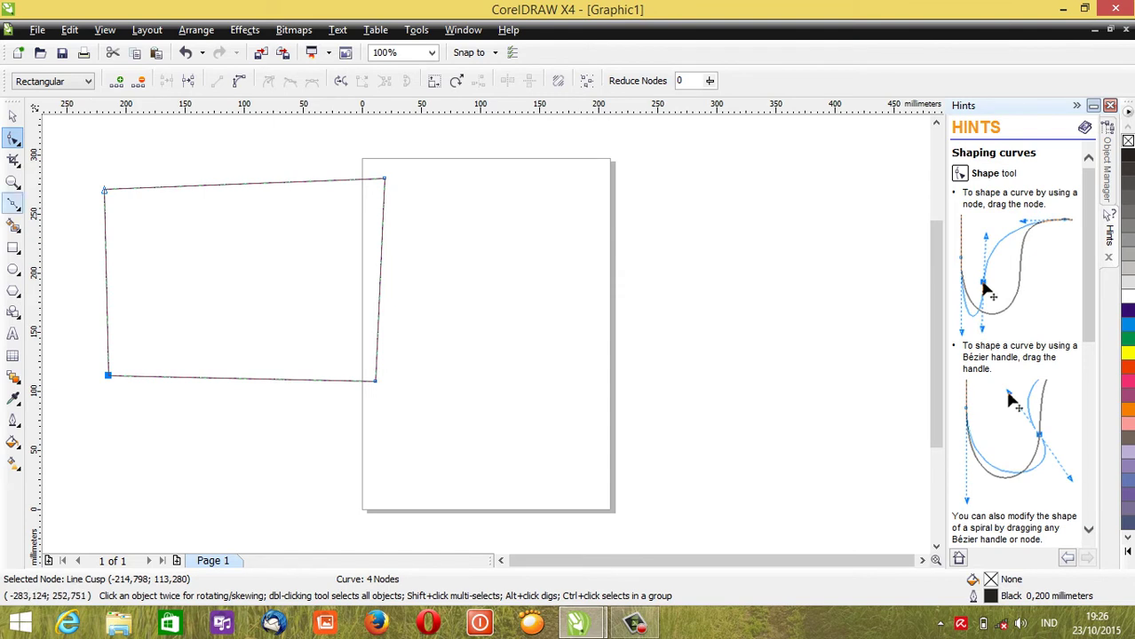
Draw a nearly horizontal two-point Bezier line about 251 mm long, from inside the page to beyond its right edge.
{"action": "left_click", "coordinate": [13, 203]}
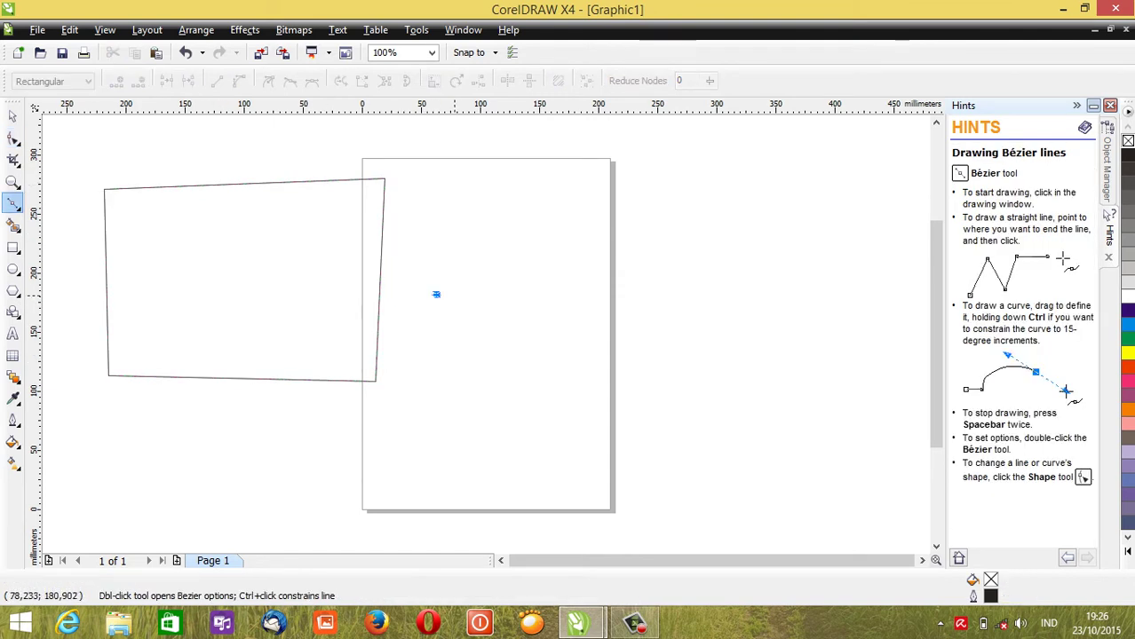
{"action": "left_click", "coordinate": [435, 293]}
{"action": "left_click", "coordinate": [733, 303]}
{"action": "key", "text": "space"}
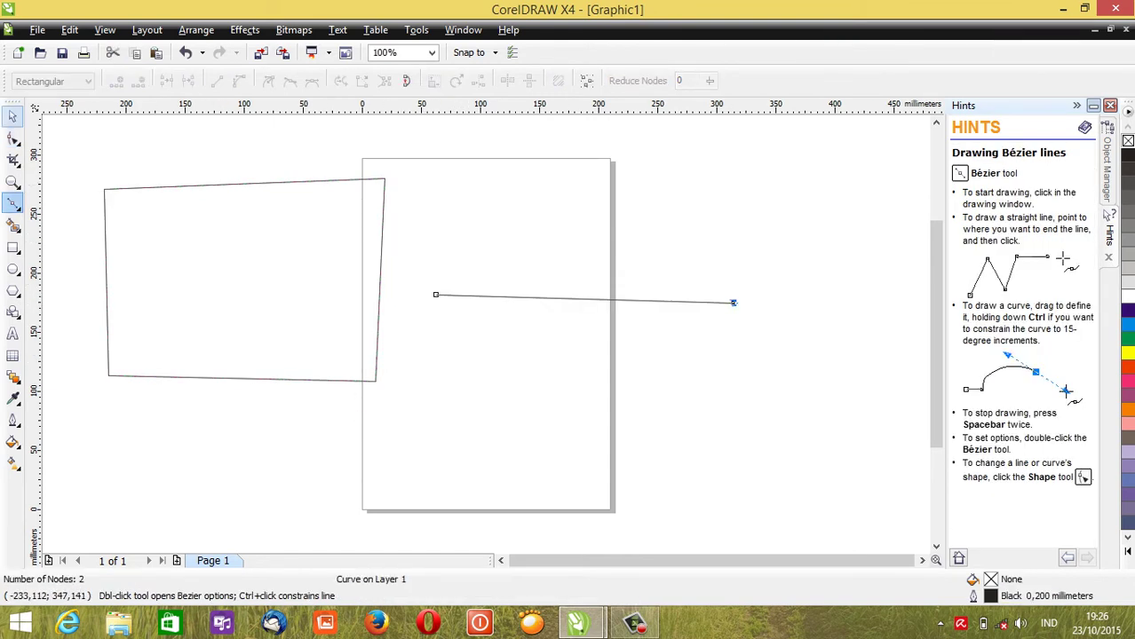
{"action": "left_click", "coordinate": [13, 116]}
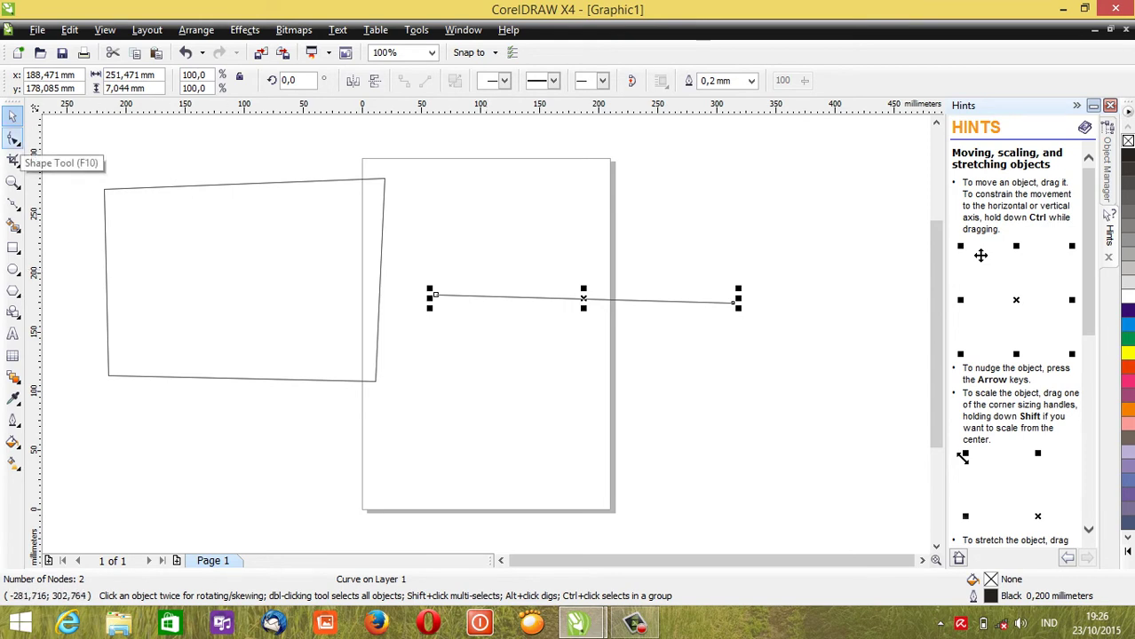
Convert the straight line to a curve, and try bending its middle upward into an arch before undoing that bend.
{"action": "left_click", "coordinate": [14, 139]}
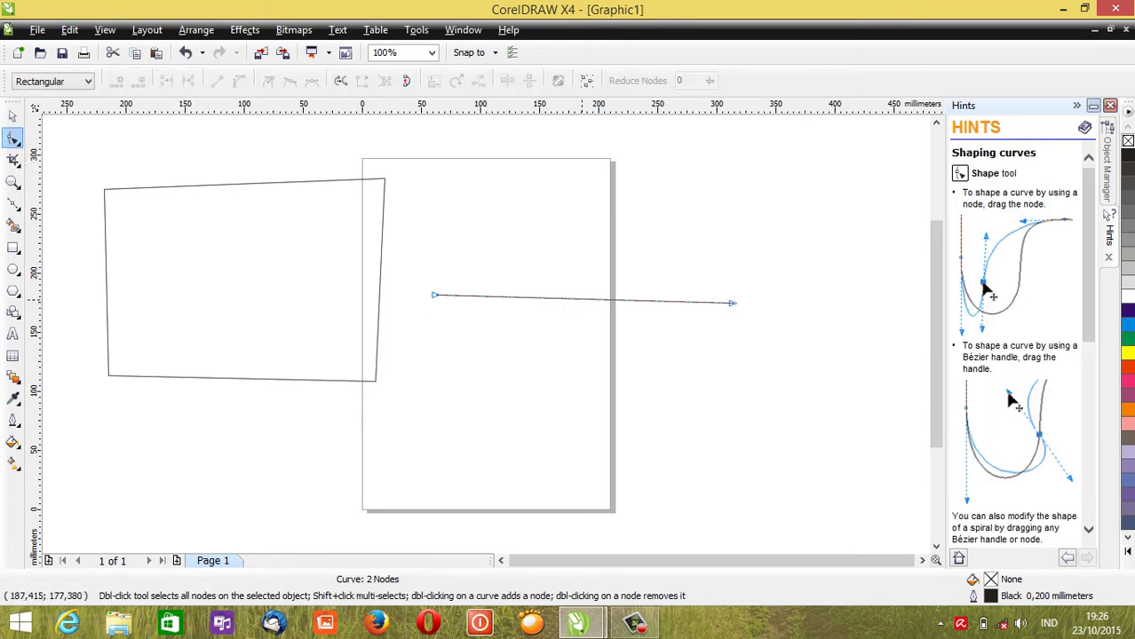
{"action": "left_click", "coordinate": [579, 298]}
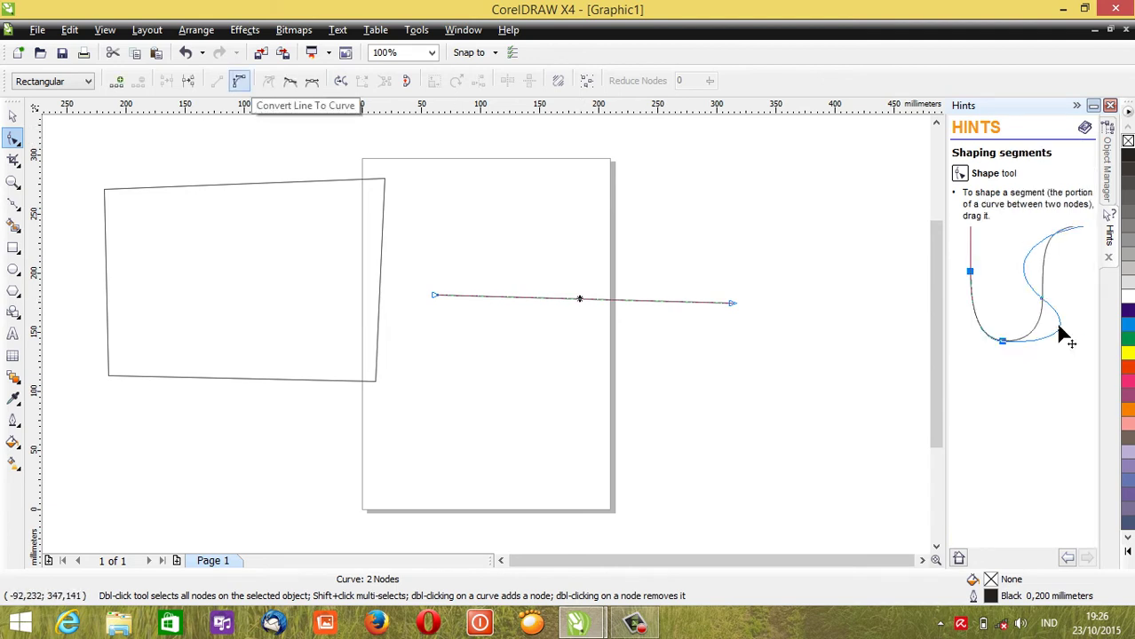
{"action": "left_click", "coordinate": [239, 80]}
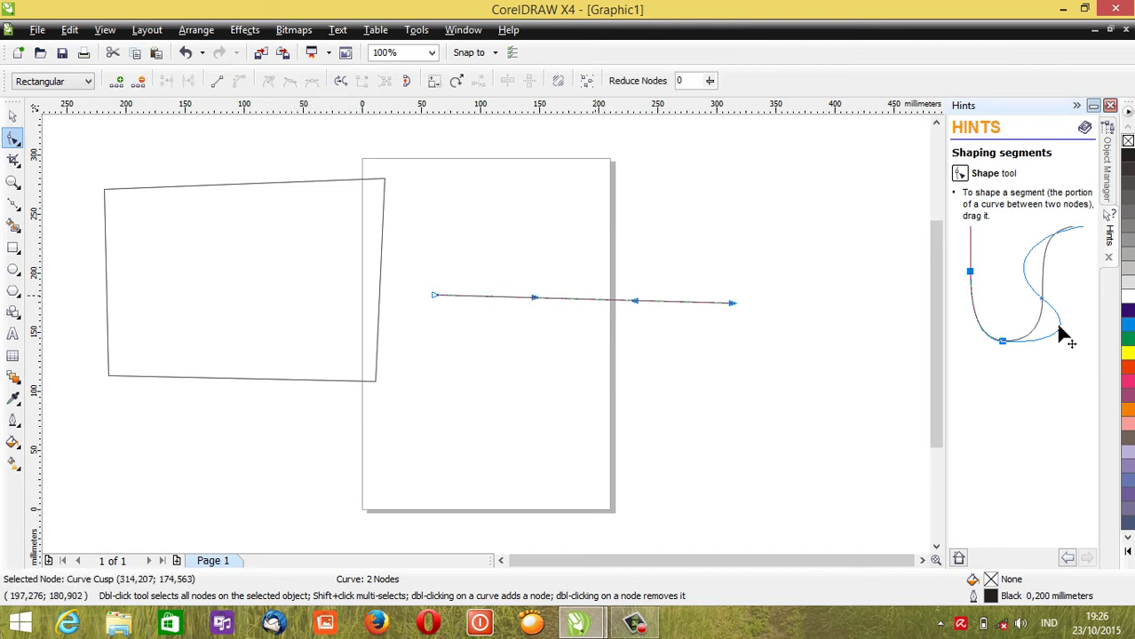
{"action": "left_click_drag", "start_coordinate": [590, 296], "coordinate": [573, 228]}
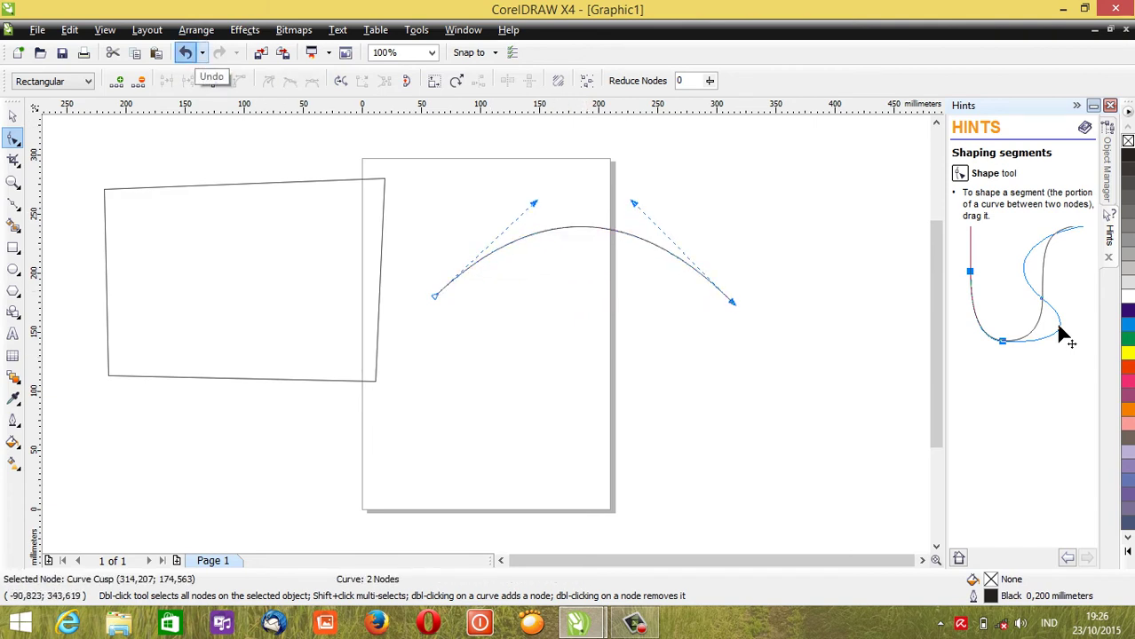
{"action": "left_click", "coordinate": [184, 52]}
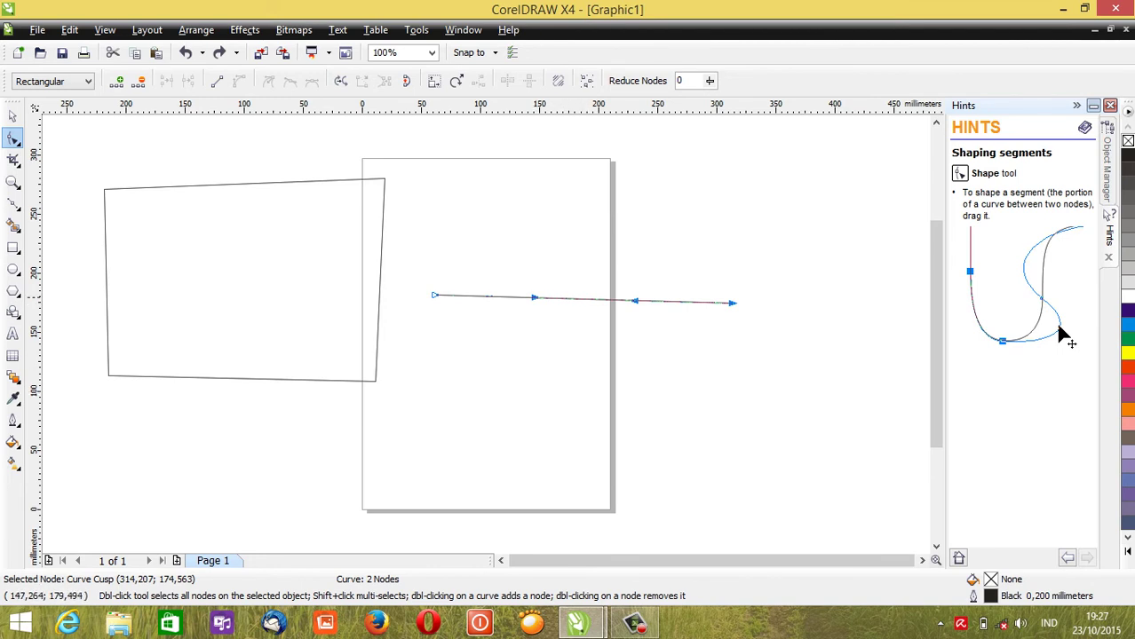
Shape the curve into an S-wave by pulling the left node's handle upward and the right node's handle downward.
{"action": "left_click", "coordinate": [535, 296]}
{"action": "left_click_drag", "start_coordinate": [534, 298], "coordinate": [523, 204]}
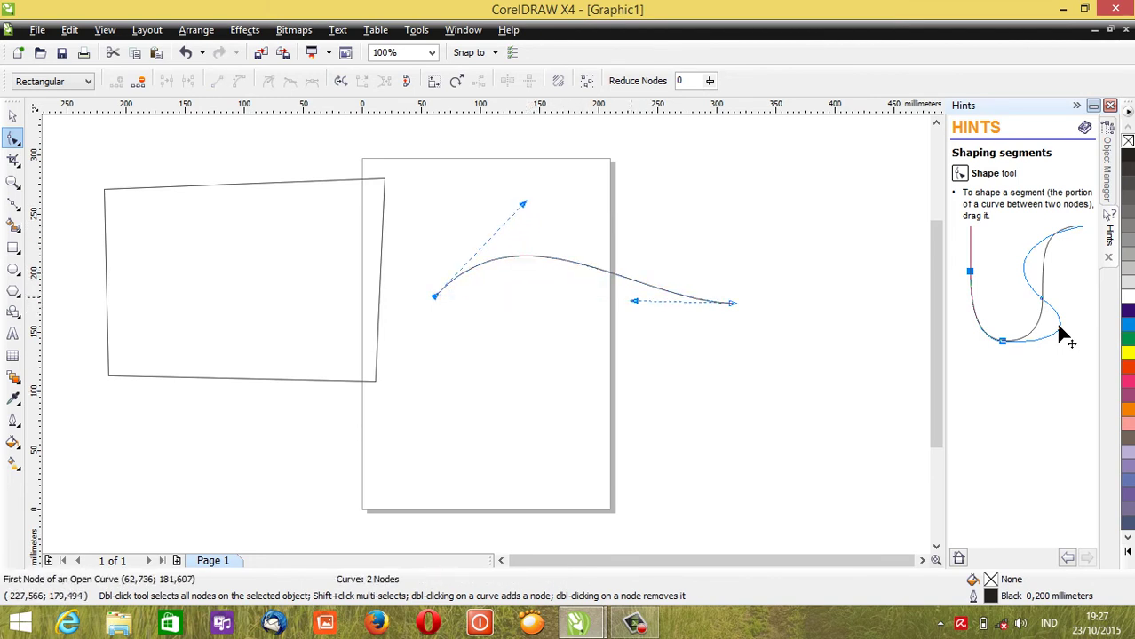
{"action": "left_click_drag", "start_coordinate": [634, 301], "coordinate": [659, 383]}
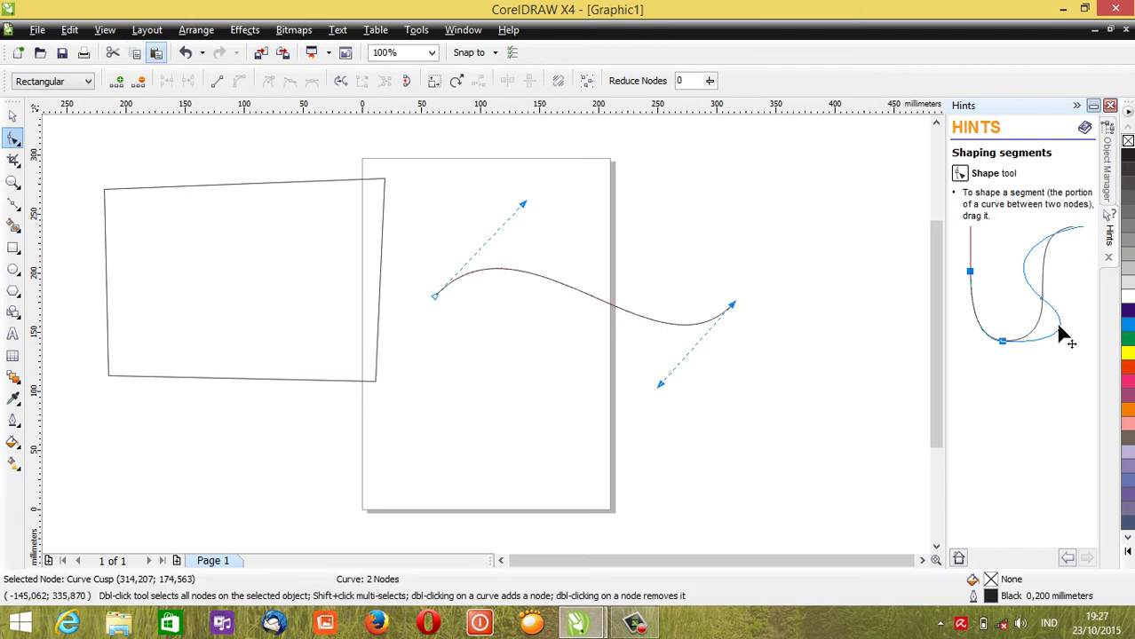
Duplicate the wavy curve in place, trying a small move of the copy and undoing that move.
{"action": "key", "text": "Escape"}
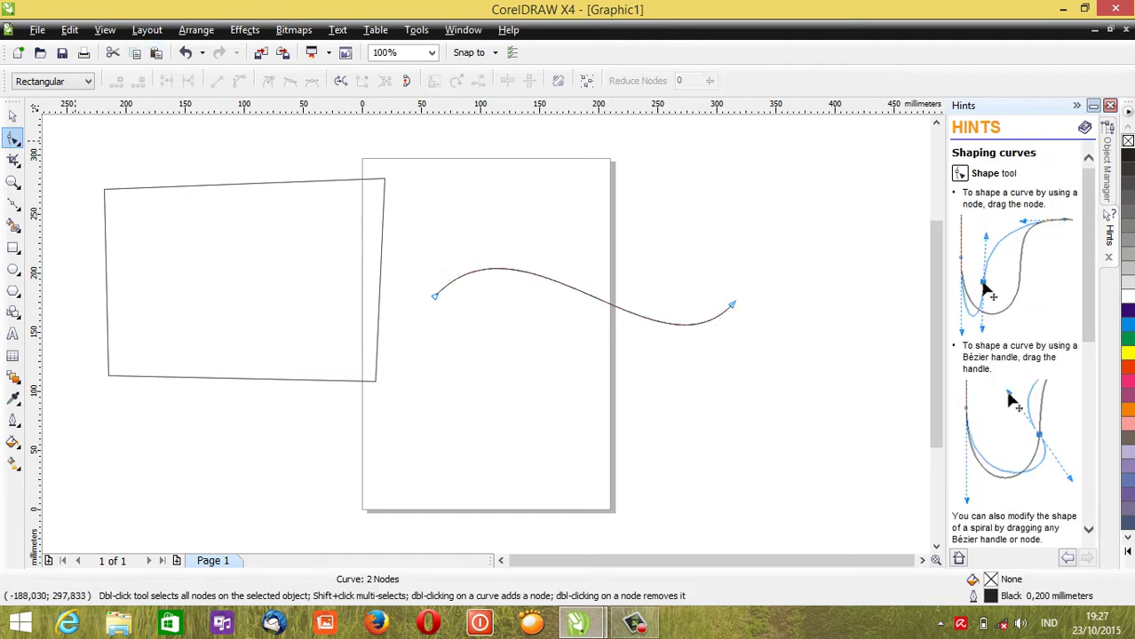
{"action": "key", "text": "space"}
{"action": "key", "text": "Escape"}
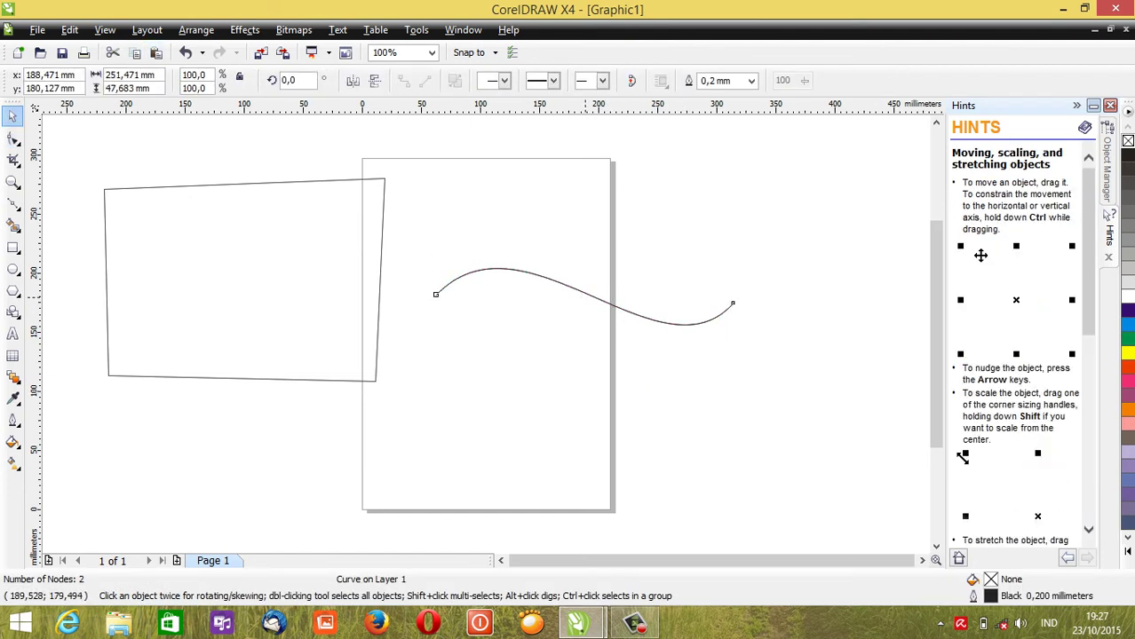
{"action": "left_click_drag", "start_coordinate": [585, 296], "coordinate": [588, 309]}
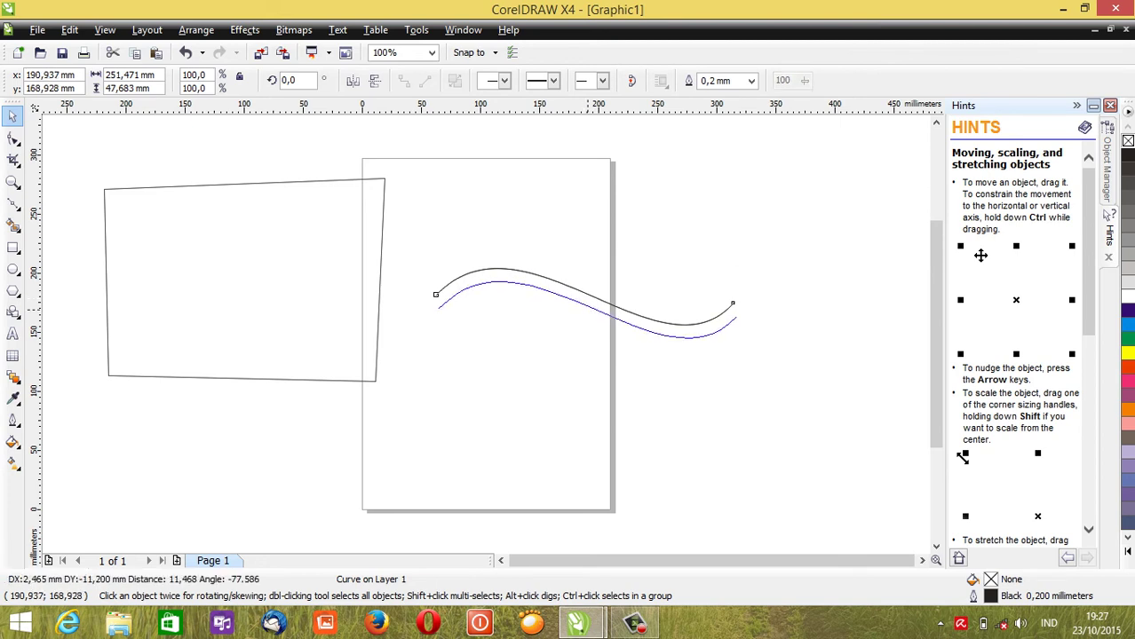
{"action": "left_click_drag", "start_coordinate": [533, 284], "coordinate": [533, 284]}
{"action": "left_click", "coordinate": [185, 52]}
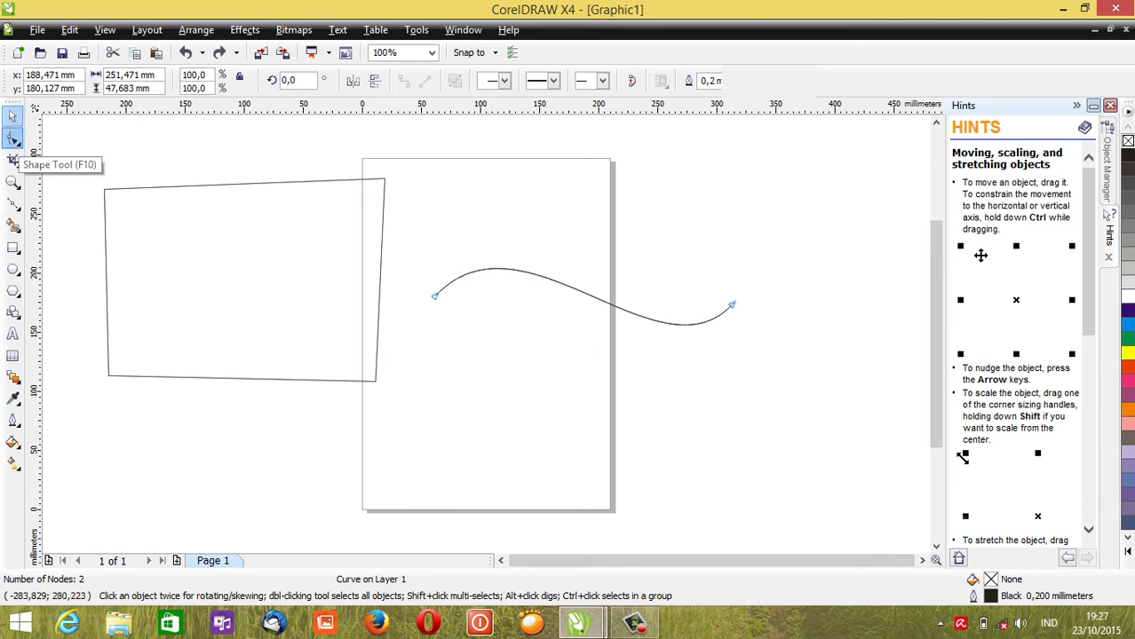
Reshape the duplicate into the opposite wave with the Shape tool, moving its left handle below the line and its right handle above.
{"action": "left_click", "coordinate": [13, 138]}
{"action": "left_click", "coordinate": [655, 319]}
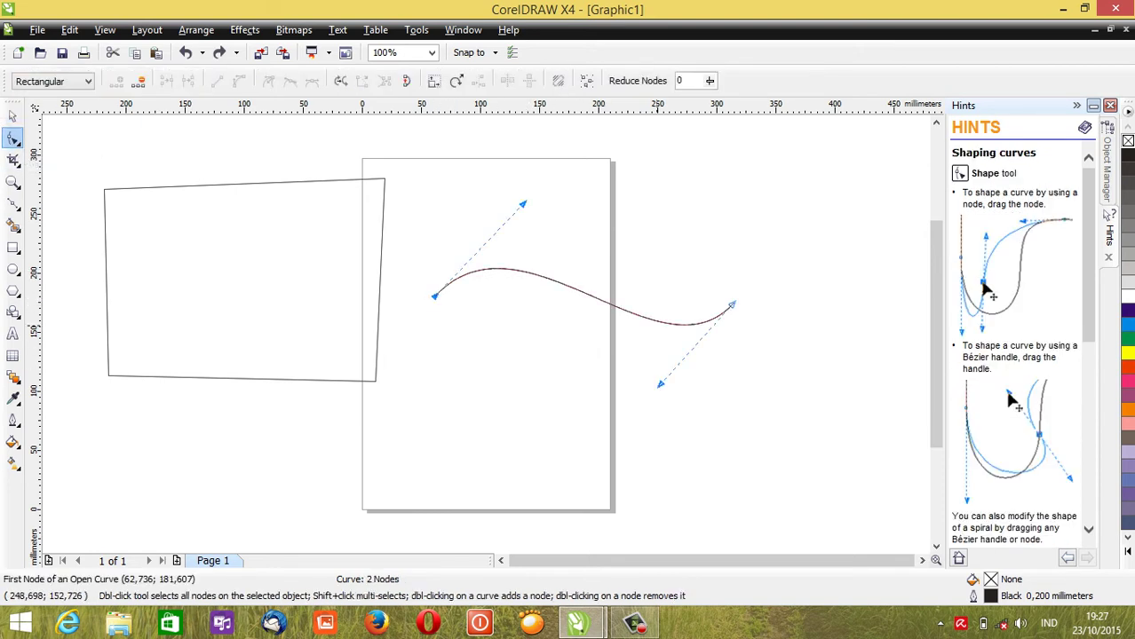
{"action": "left_click_drag", "start_coordinate": [523, 205], "coordinate": [545, 253]}
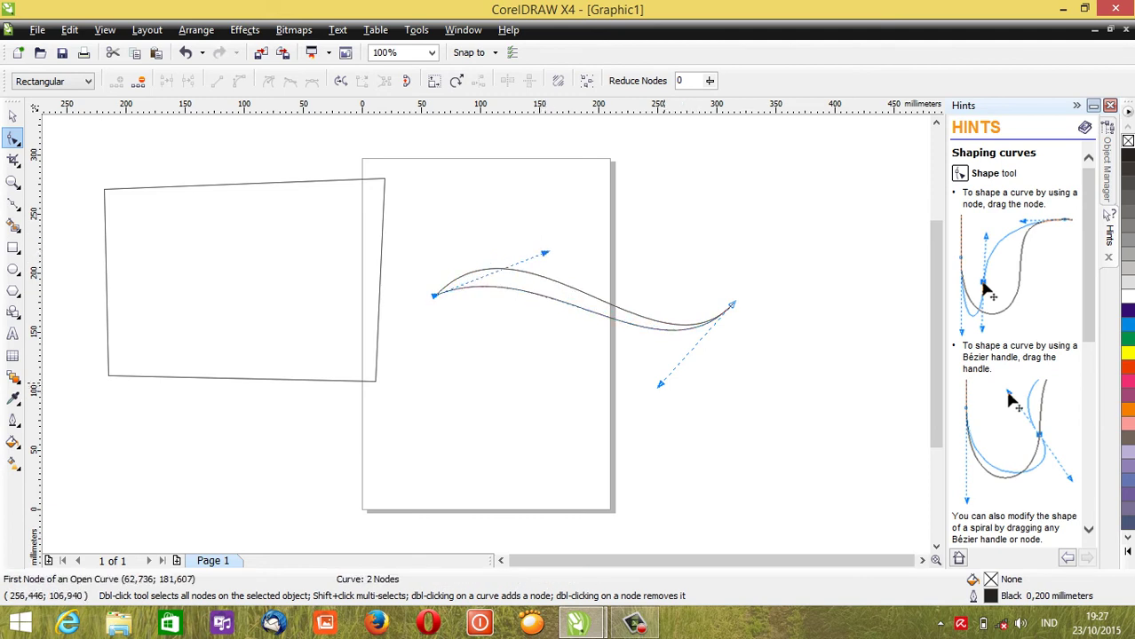
{"action": "left_click_drag", "start_coordinate": [659, 383], "coordinate": [675, 245]}
{"action": "left_click_drag", "start_coordinate": [549, 250], "coordinate": [588, 335]}
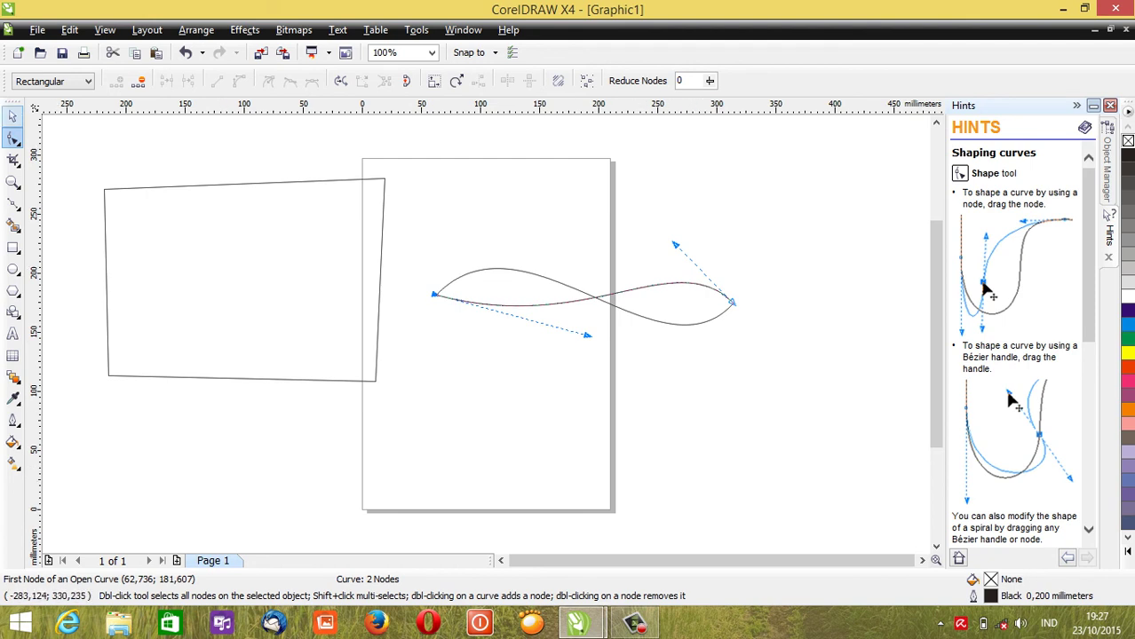
Move the reshaped curve about 67 mm down so it lies separately beneath the original wave.
{"action": "left_click", "coordinate": [12, 138]}
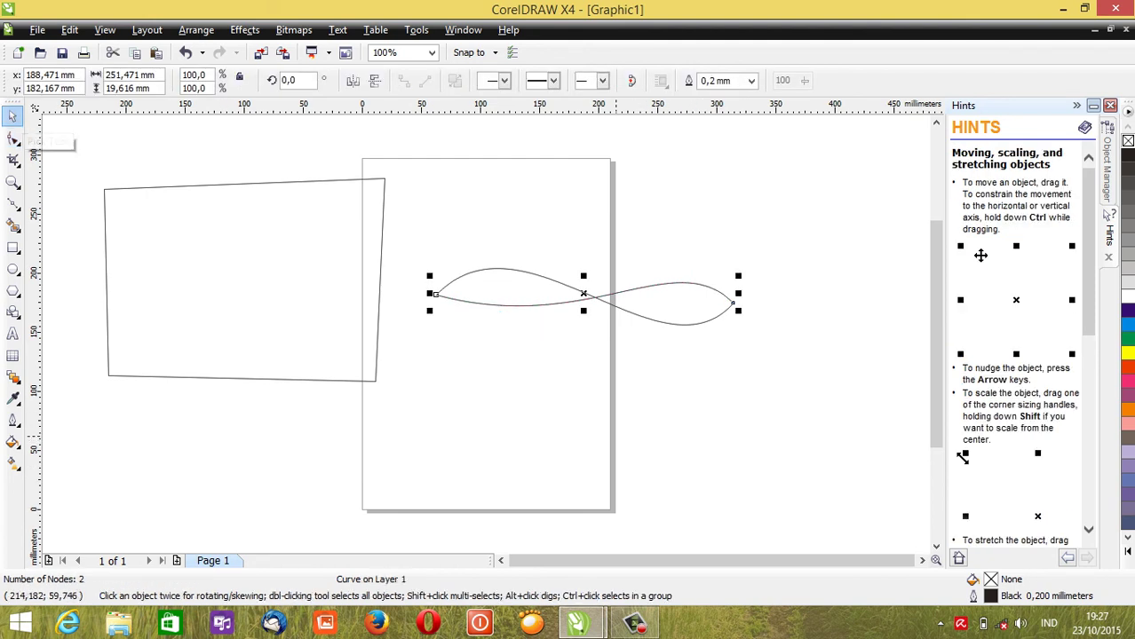
{"action": "left_click", "coordinate": [522, 368]}
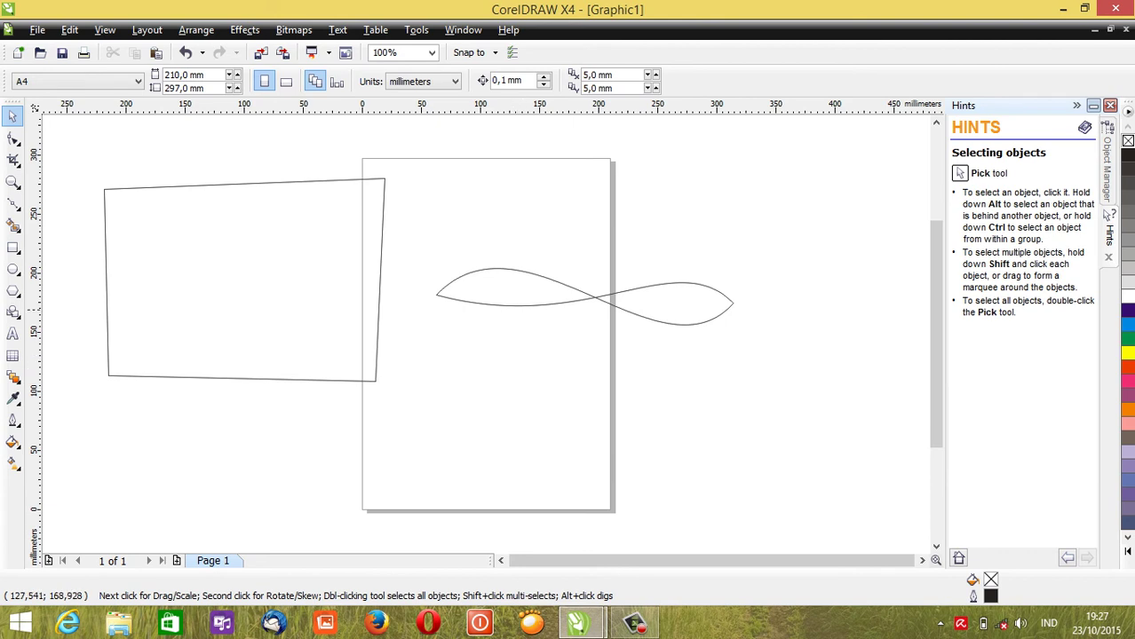
{"action": "left_click", "coordinate": [583, 297]}
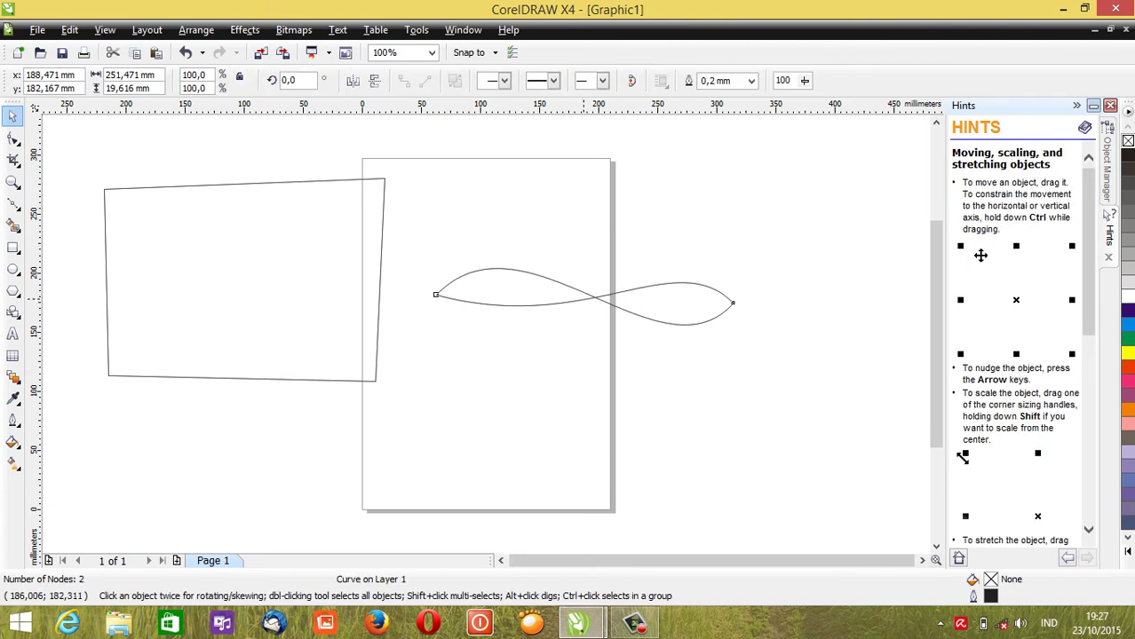
{"action": "left_click_drag", "start_coordinate": [583, 297], "coordinate": [578, 373]}
{"action": "left_click", "coordinate": [13, 138]}
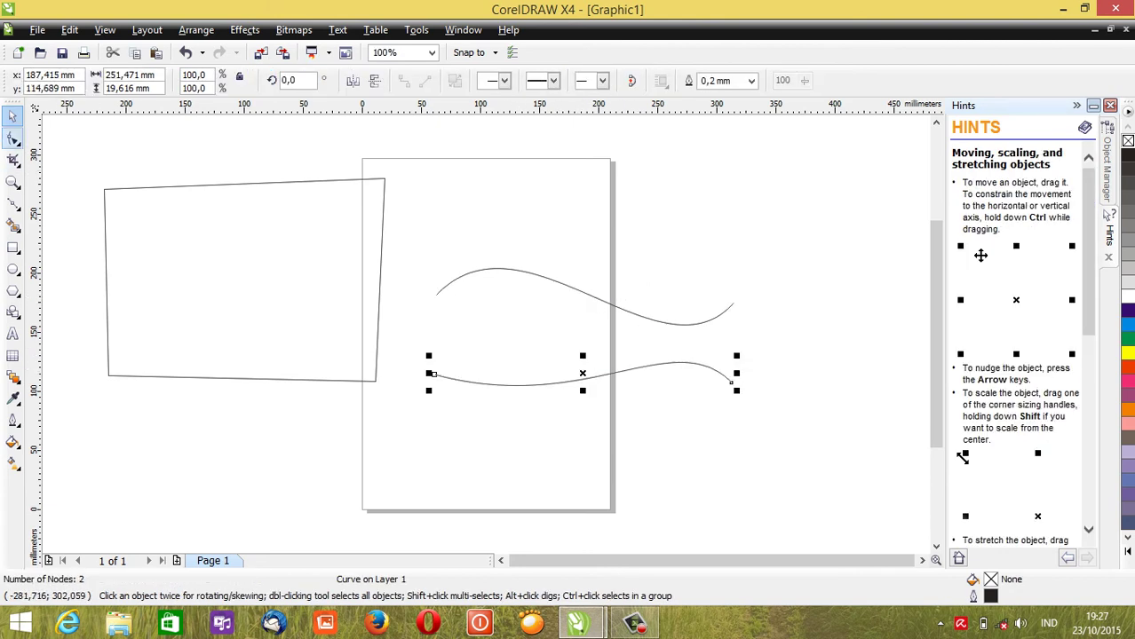